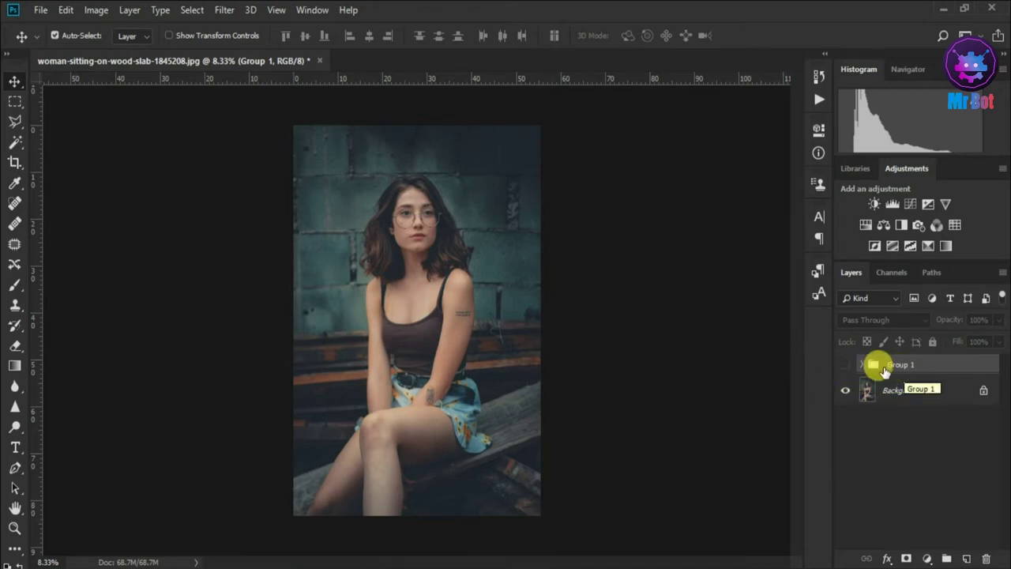
Toggle Group 1's visibility to compare graded and original, then delete Group 1.
click(845, 365)
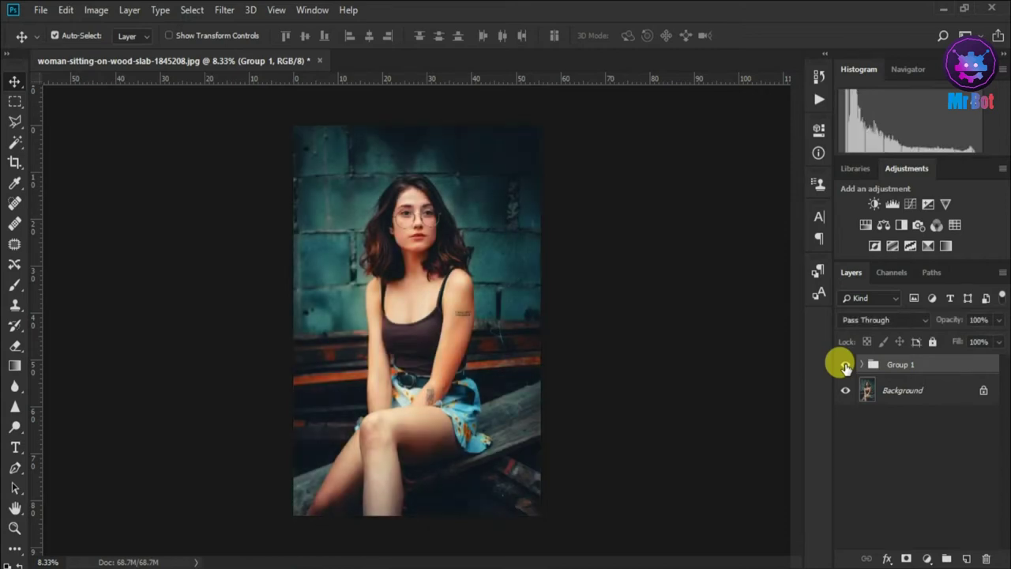
click(845, 365)
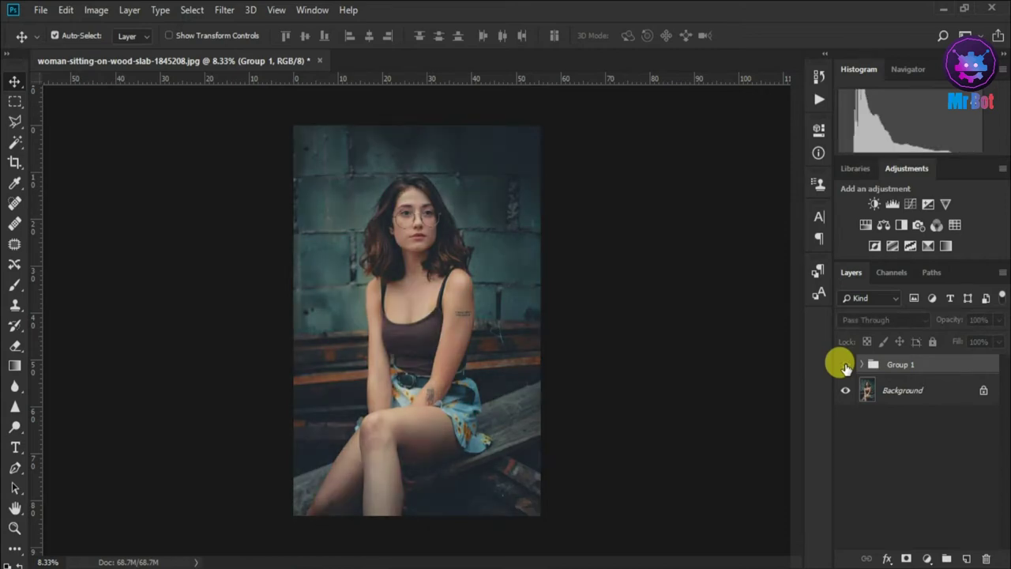
click(845, 365)
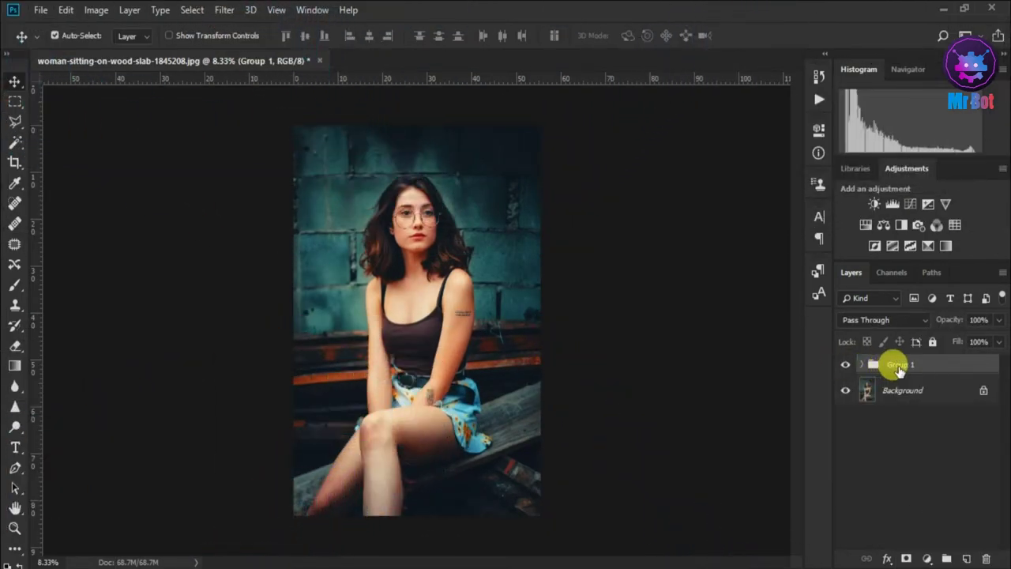
key(Delete)
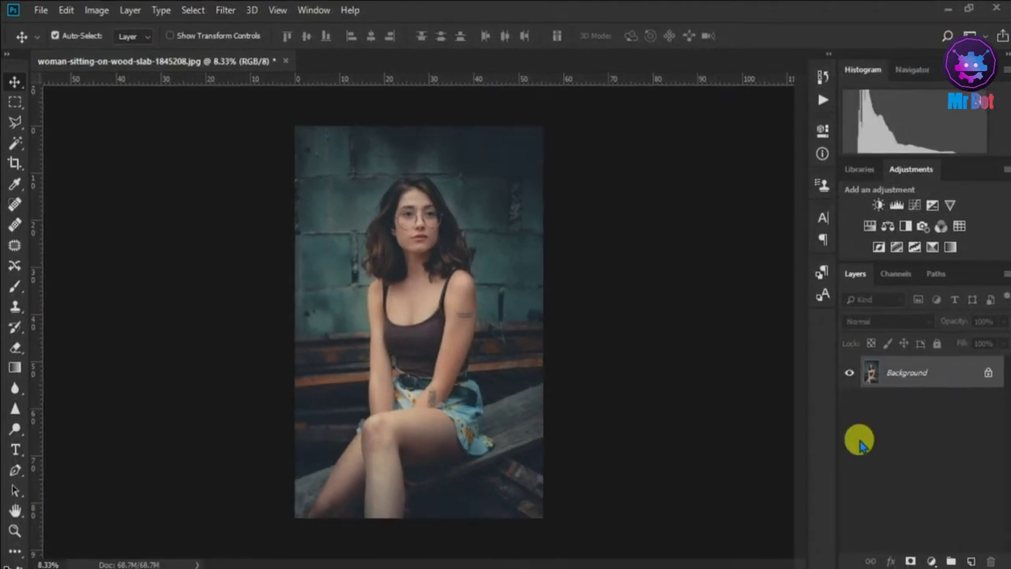
Add a Curves adjustment layer with a straight default curve and pick its on-image adjustment tool.
click(928, 560)
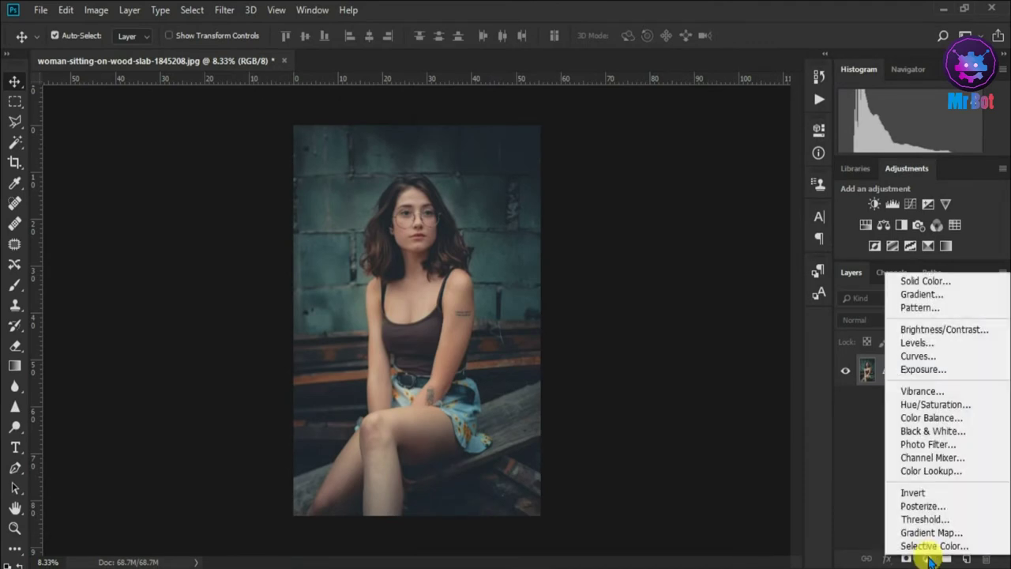
click(934, 363)
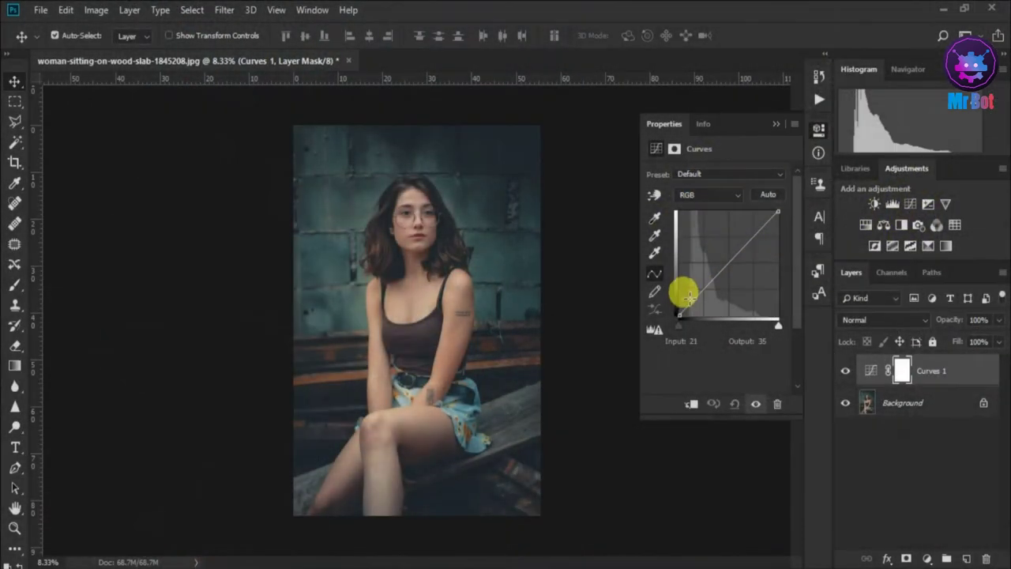
drag(694, 298, 693, 285)
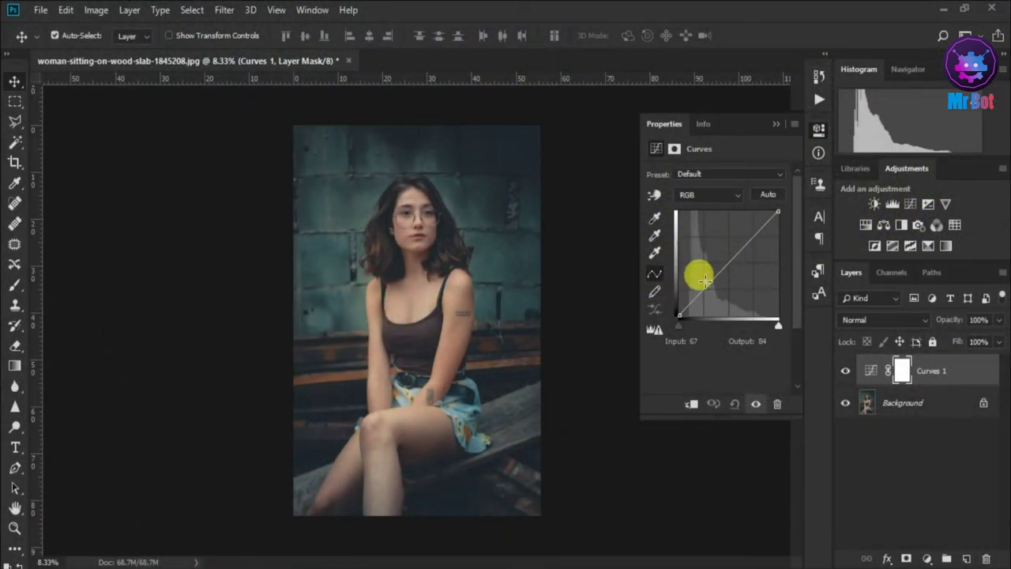
drag(700, 282, 658, 197)
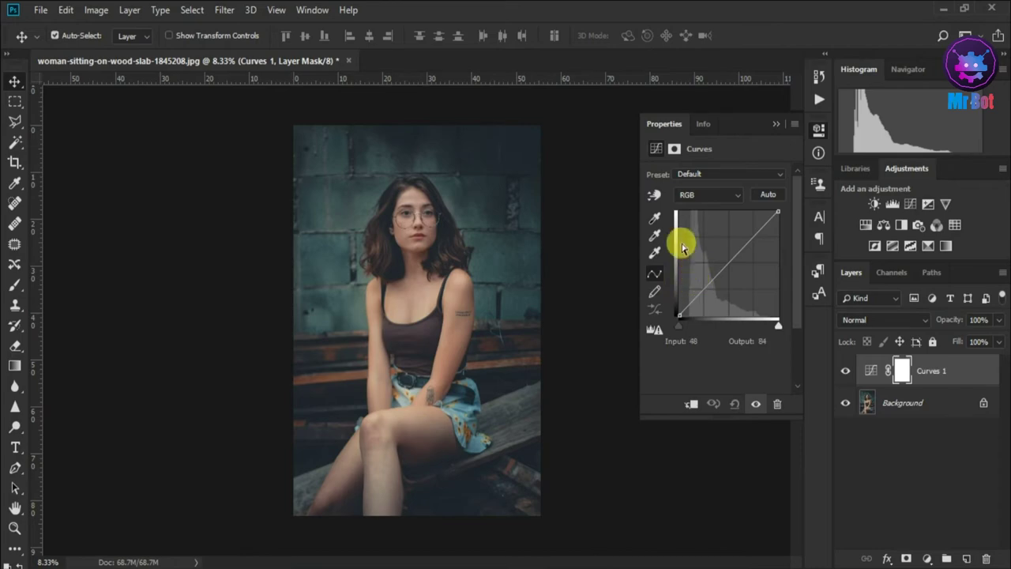
click(655, 197)
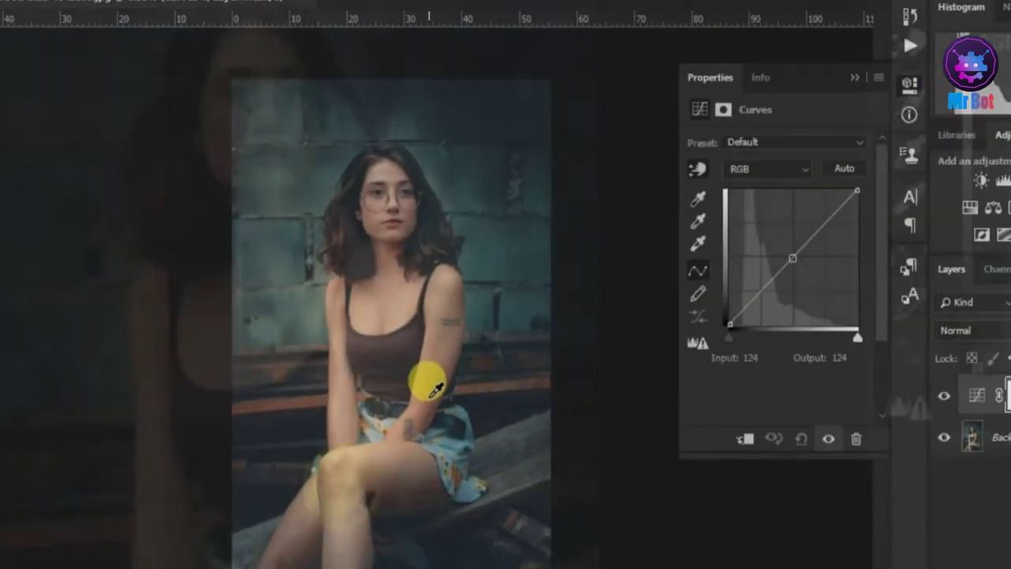
click(447, 370)
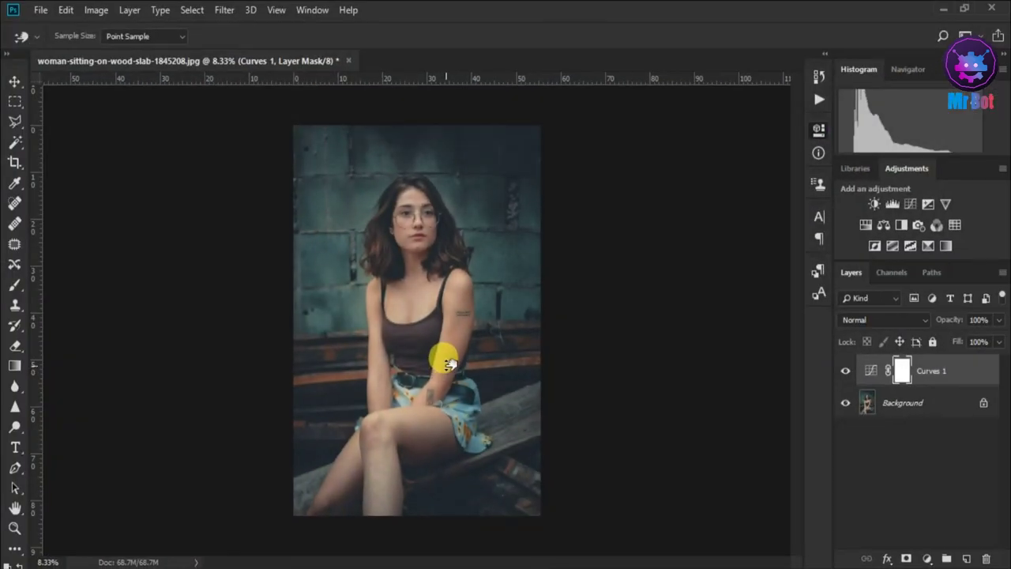
Lift the Curves shadows from 38 to 48 and midtones from 144 to 136 on the image.
drag(448, 364, 448, 353)
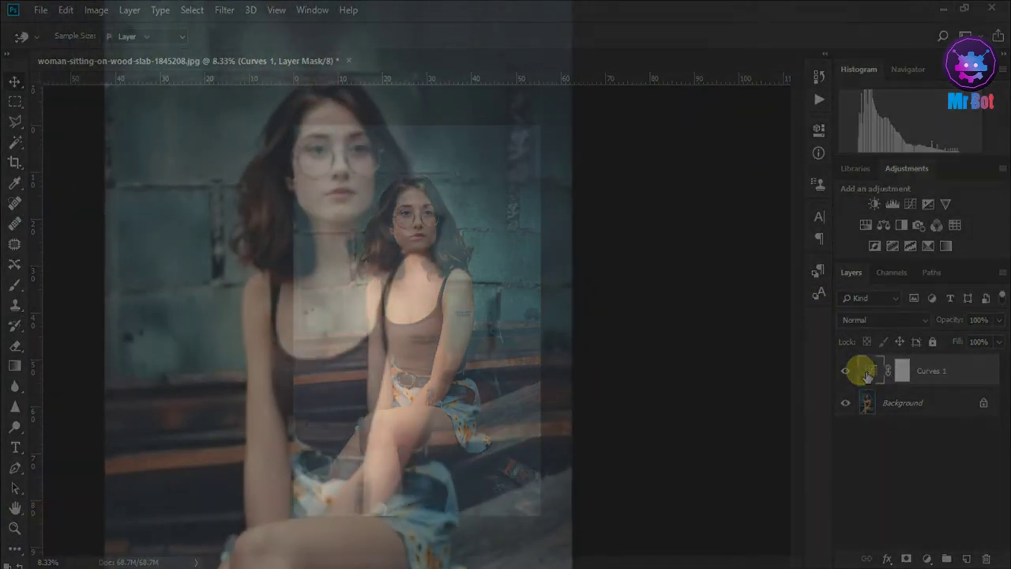
double_click(869, 370)
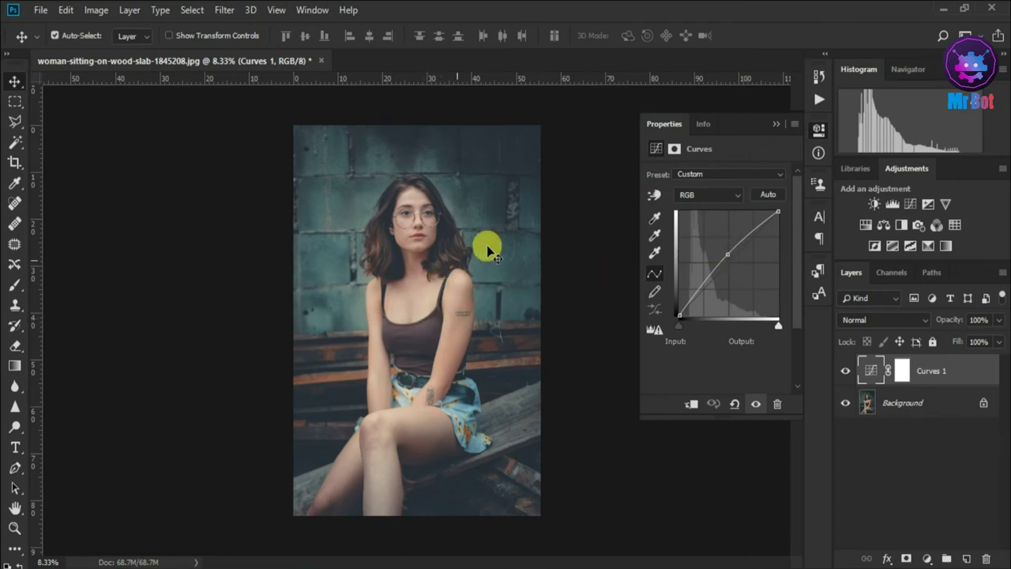
click(651, 195)
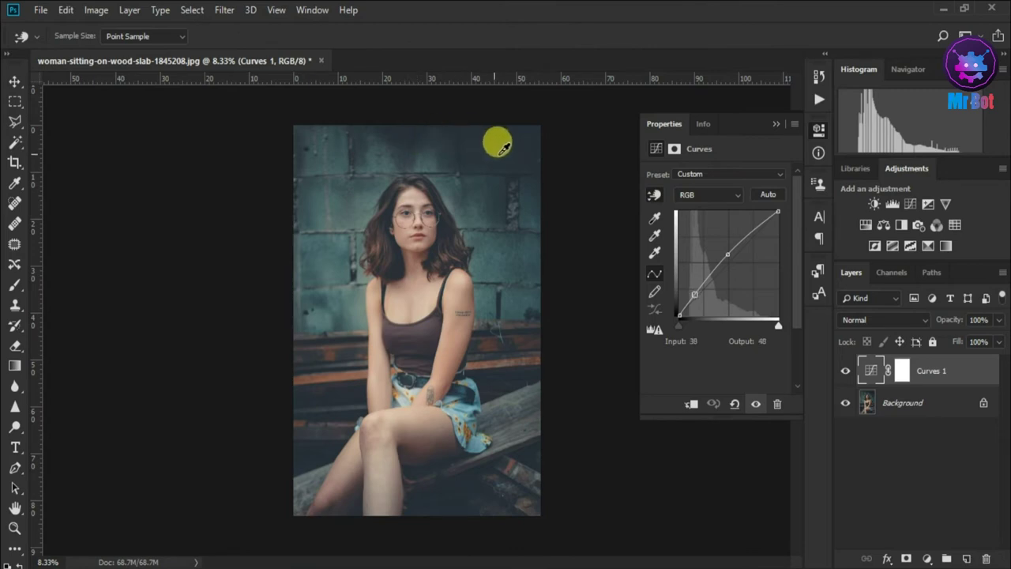
click(527, 139)
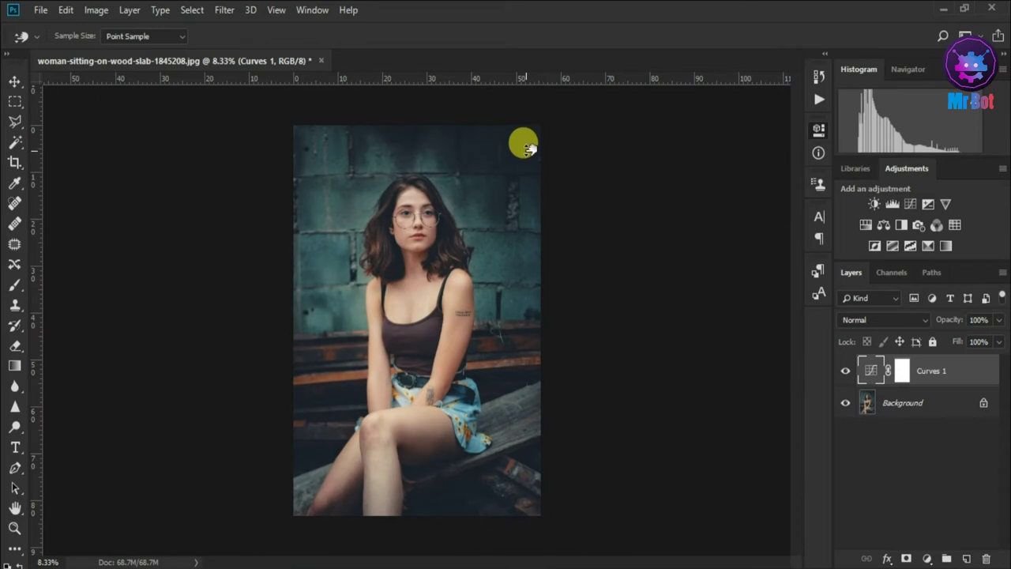
drag(527, 148, 531, 142)
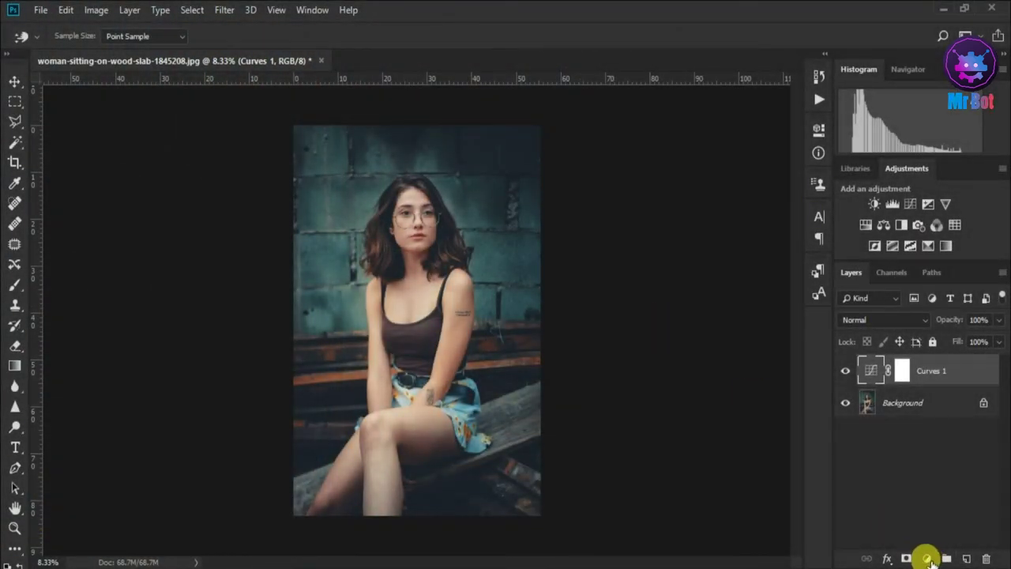
Add a Levels adjustment layer with input levels 3, 1.00 and 240.
click(928, 559)
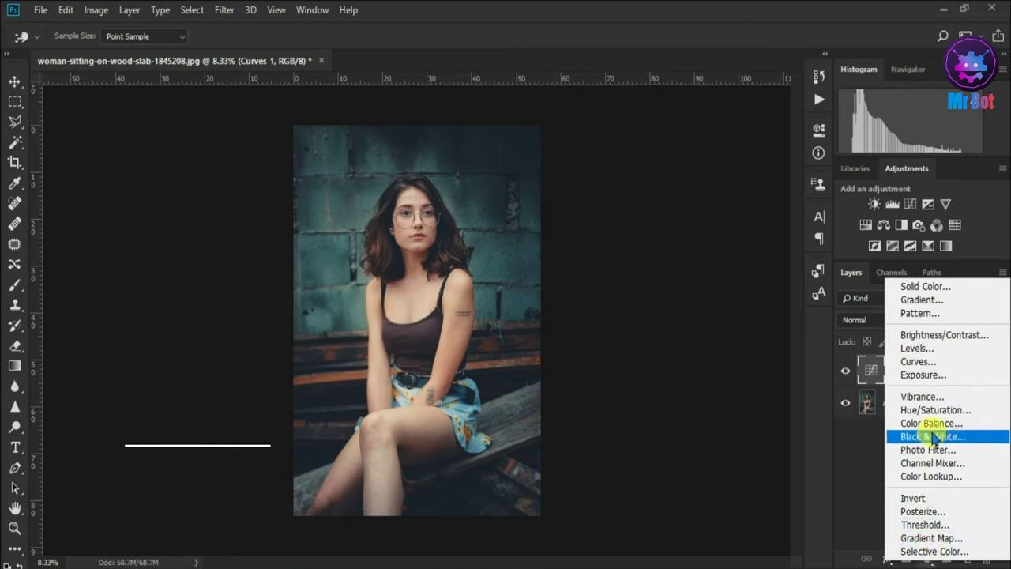
click(916, 348)
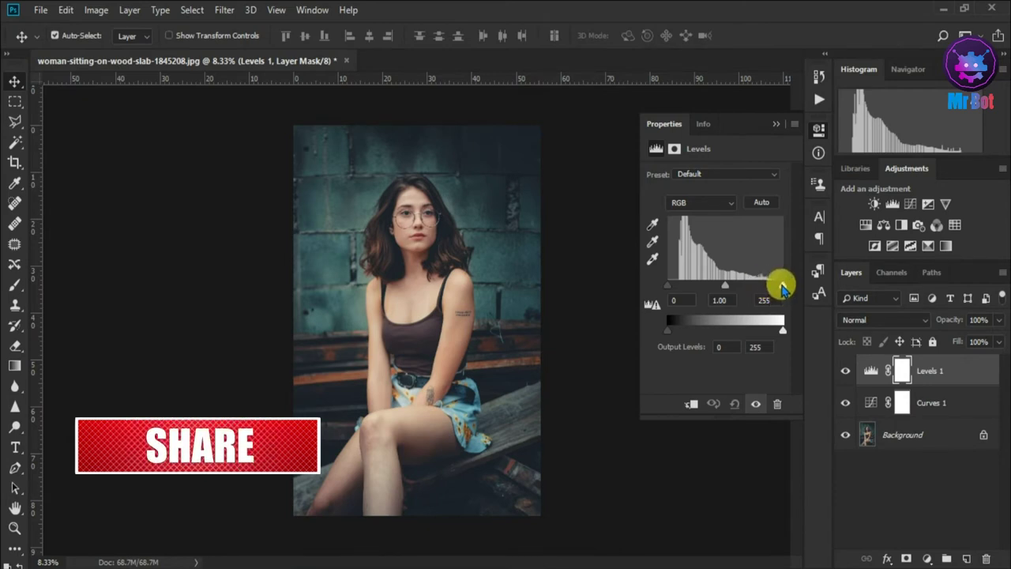
drag(781, 286, 776, 285)
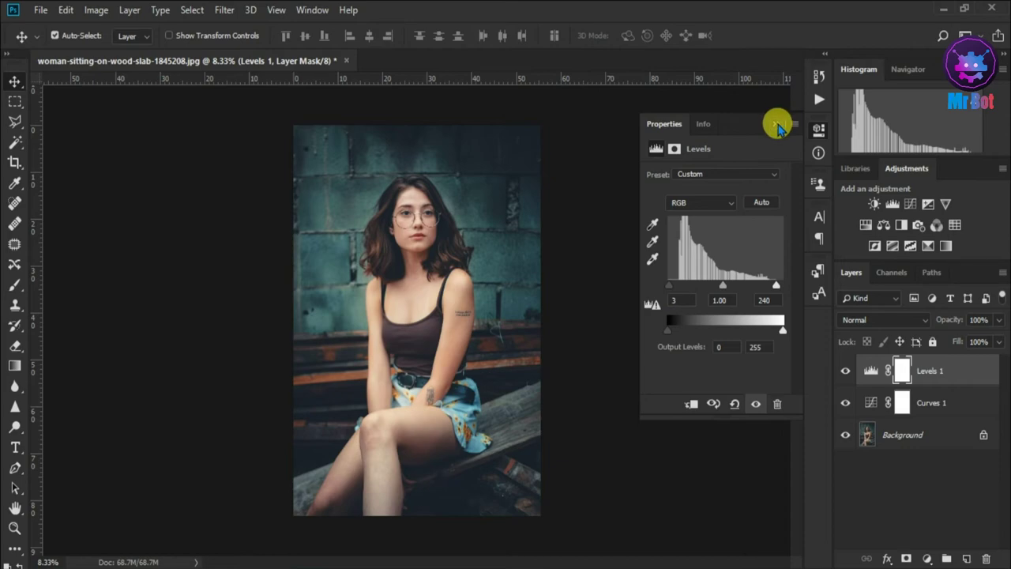
click(777, 125)
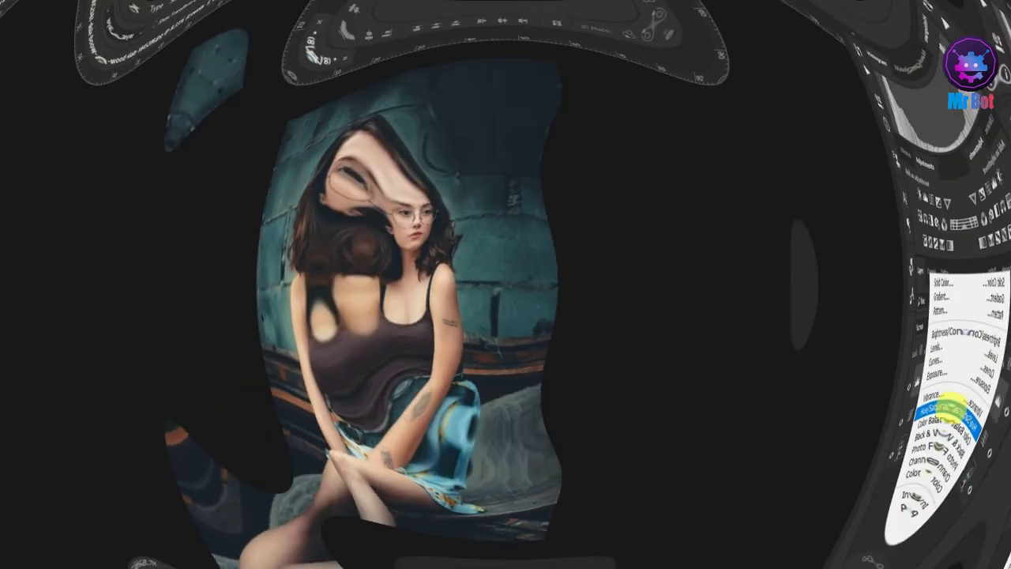
Add a Hue/Saturation adjustment layer and adjust saturation directly on the image.
click(949, 410)
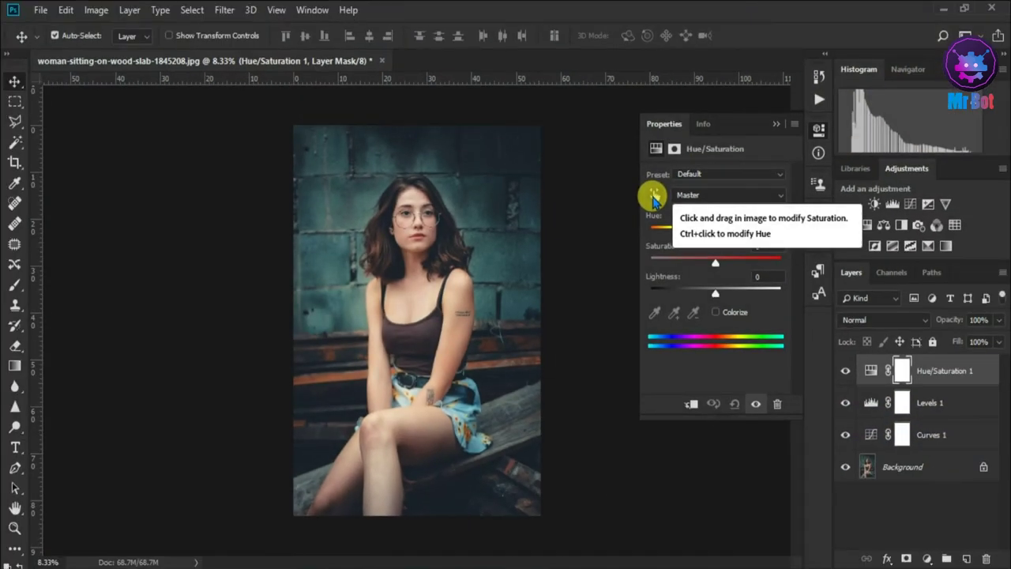
click(653, 199)
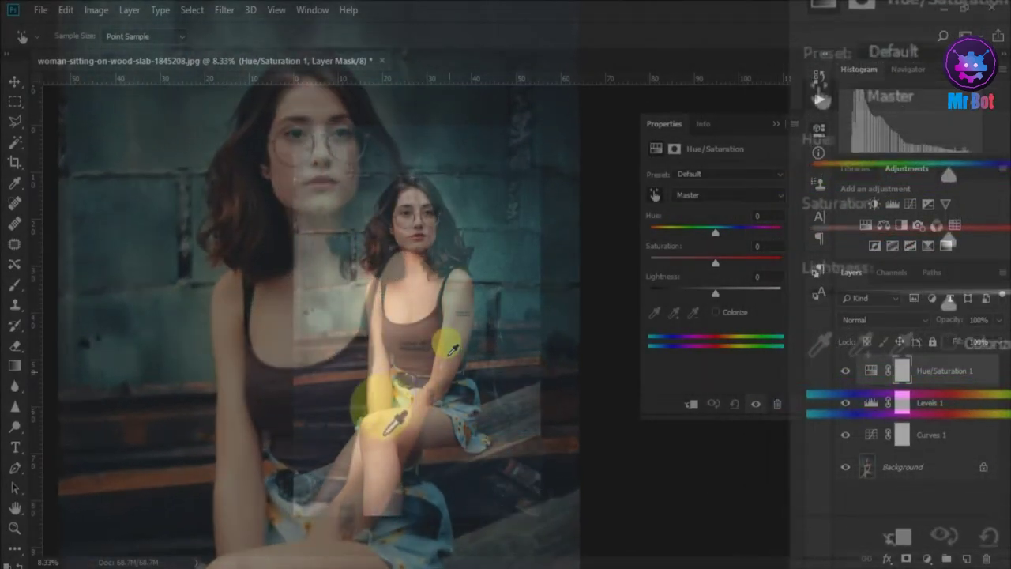
click(324, 383)
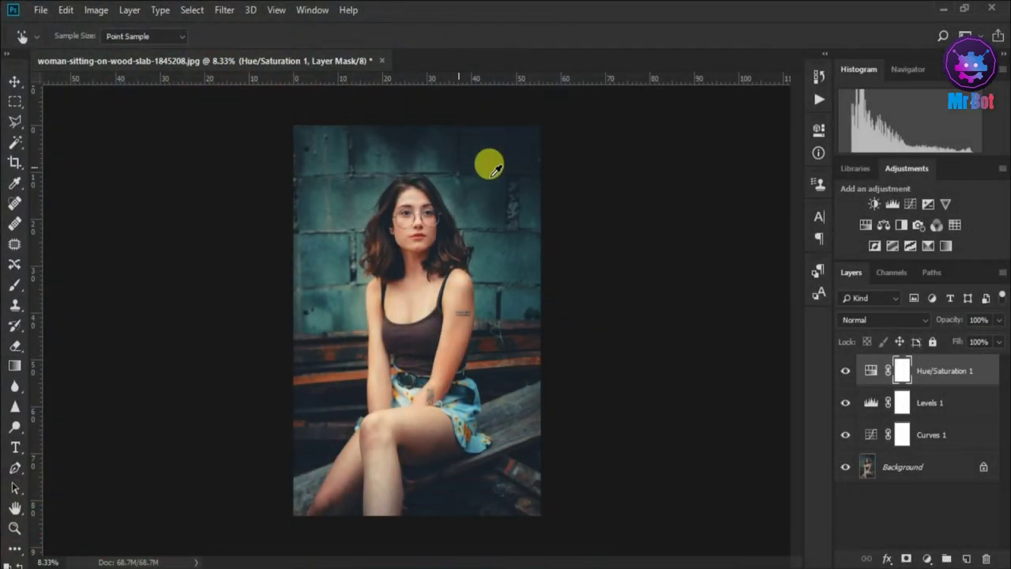
Group Curves 1, Levels 1 and Hue/Saturation 1 into Group 1, then toggle its visibility to compare.
key(v)
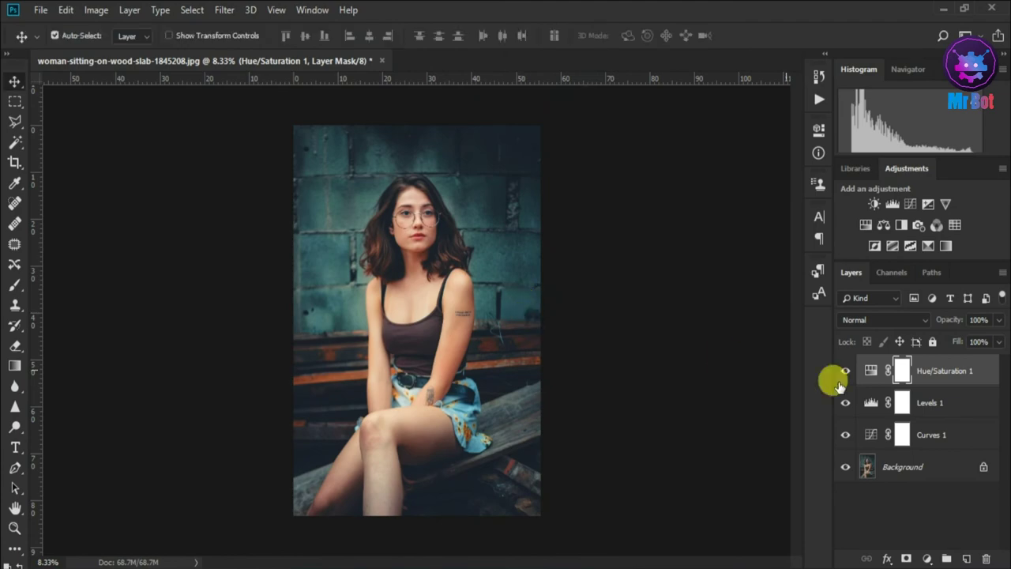
shift+click(925, 415)
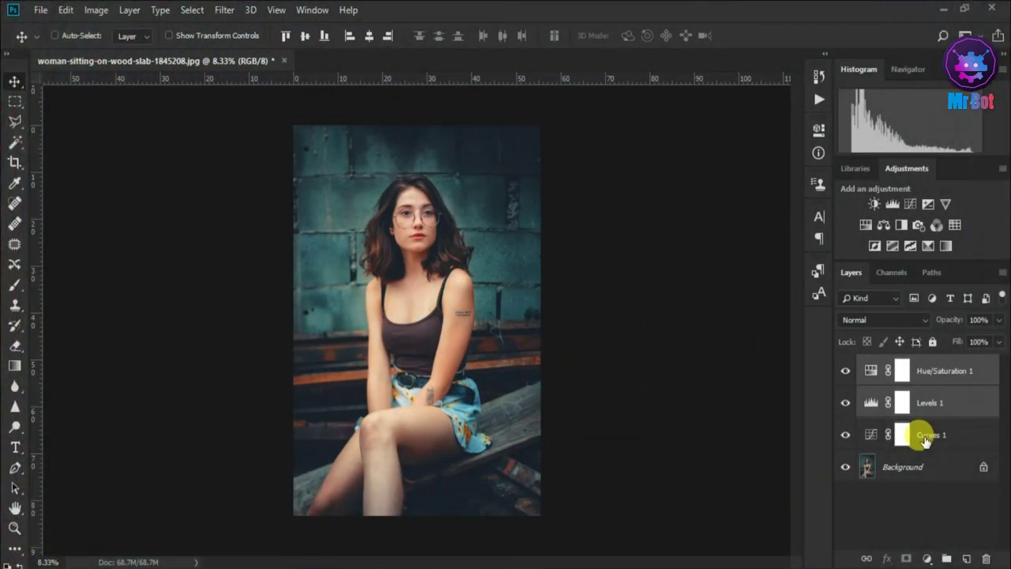
shift+click(925, 439)
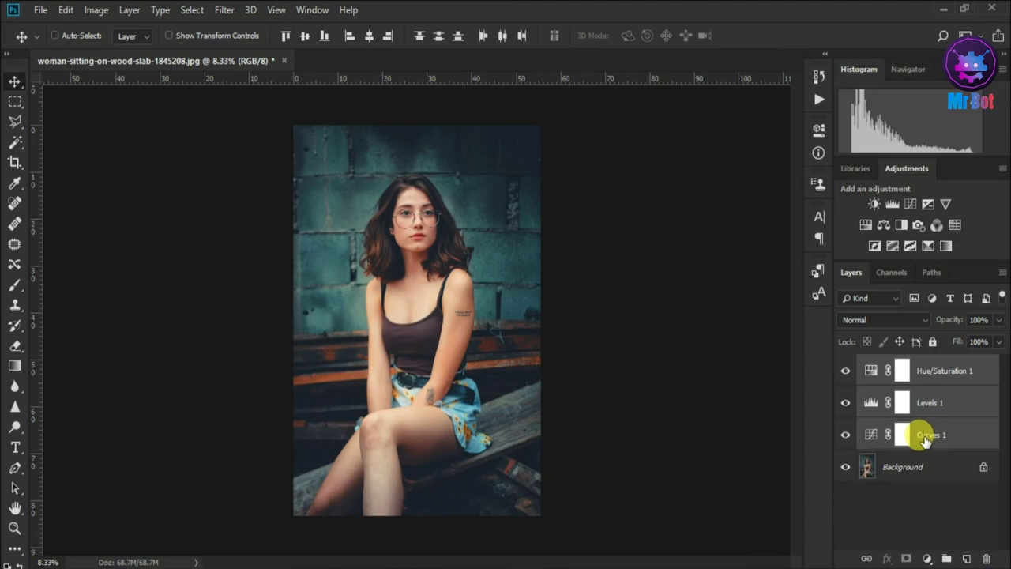
key(ctrl+g)
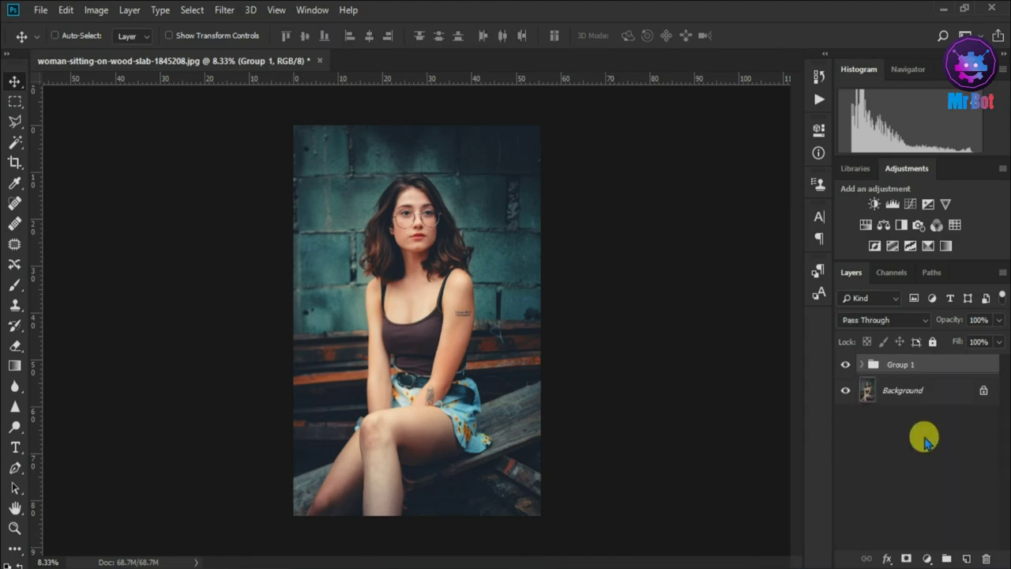
click(845, 366)
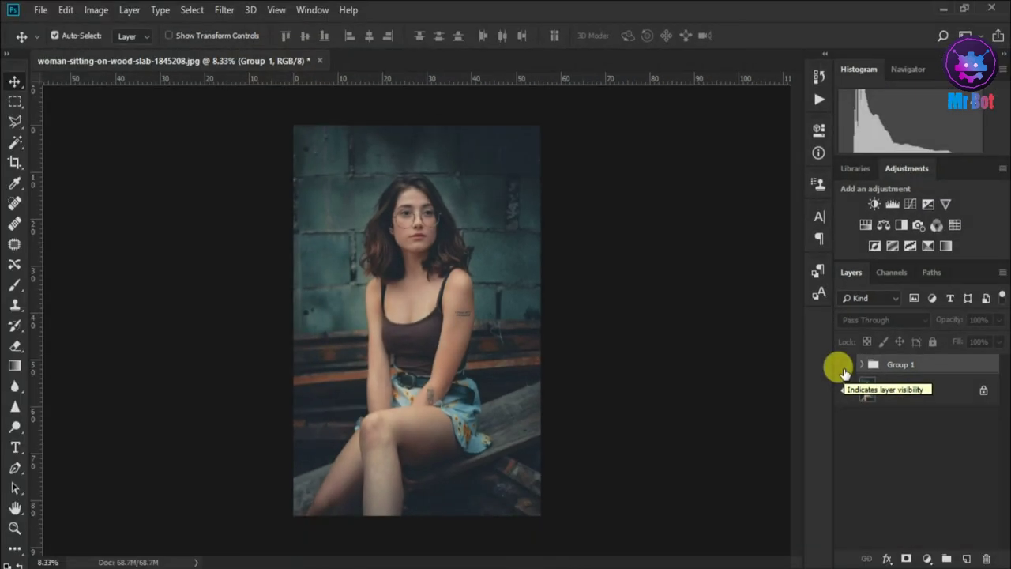
click(844, 367)
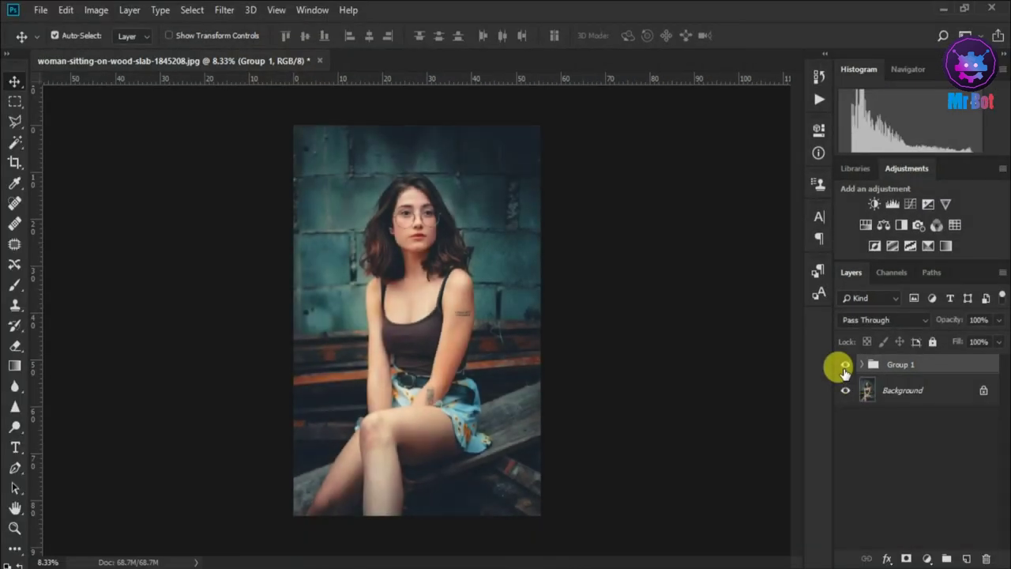